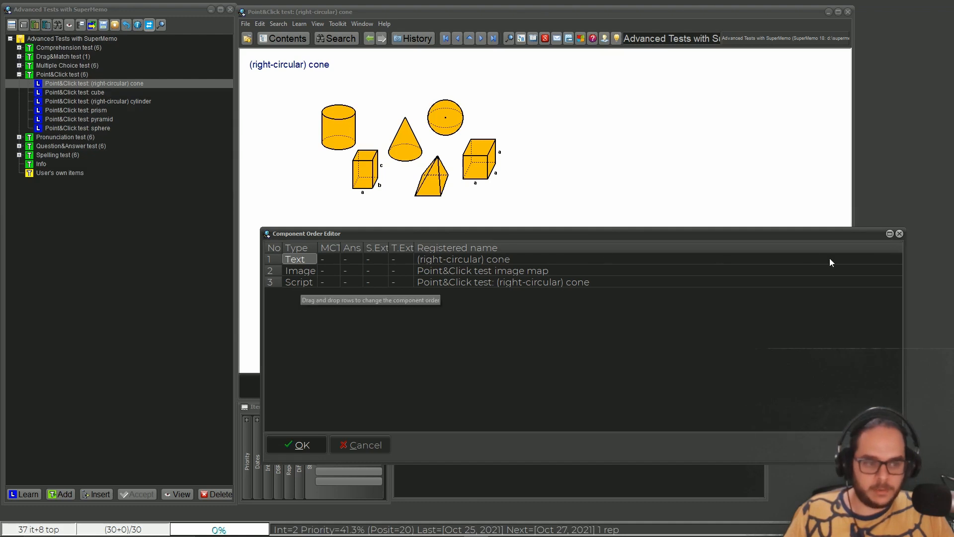
# - Check the display conditions of the script component in the (right-circular) cone test
pyautogui.click(899, 234)
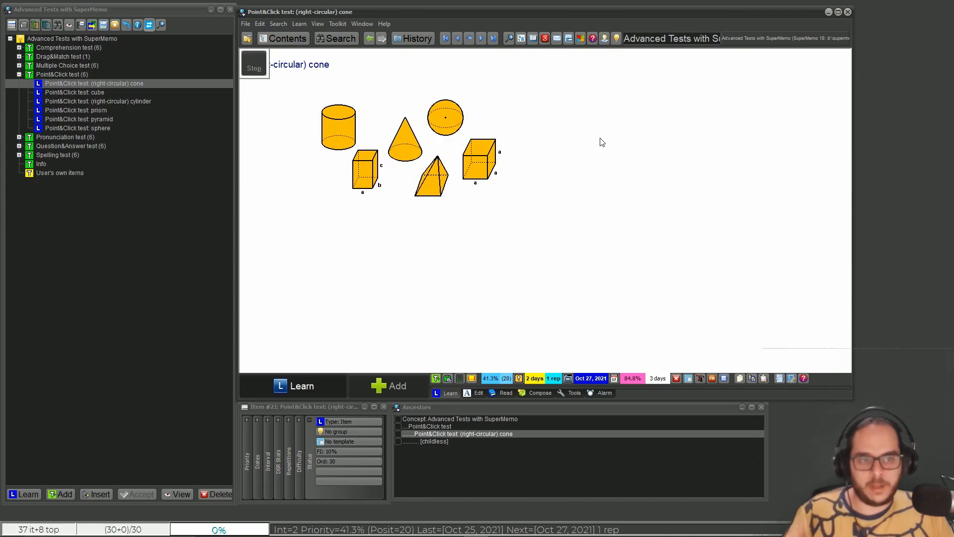
pyautogui.rightClick(250, 63)
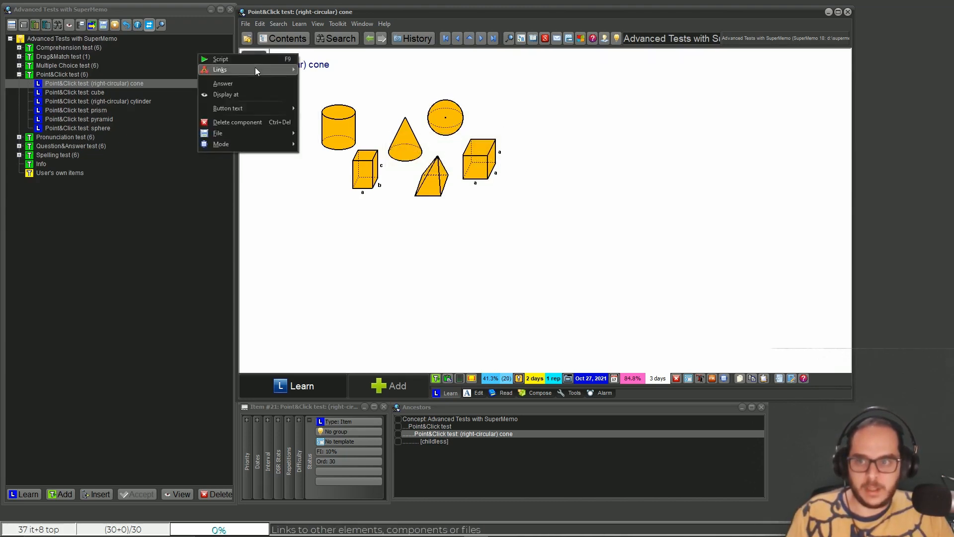
pyautogui.click(258, 93)
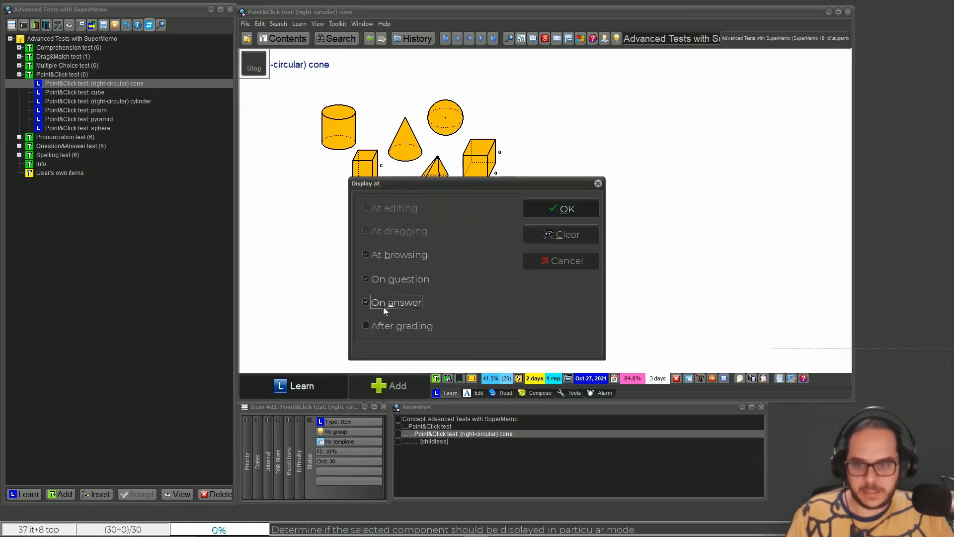
pyautogui.press('Escape')
# - Examine the cone test's script, especially its WAITGRADE and GOTO 1 commands
pyautogui.rightClick(255, 61)
pyautogui.click(255, 61)
pyautogui.moveTo(572, 207); pyautogui.dragTo(736, 216)
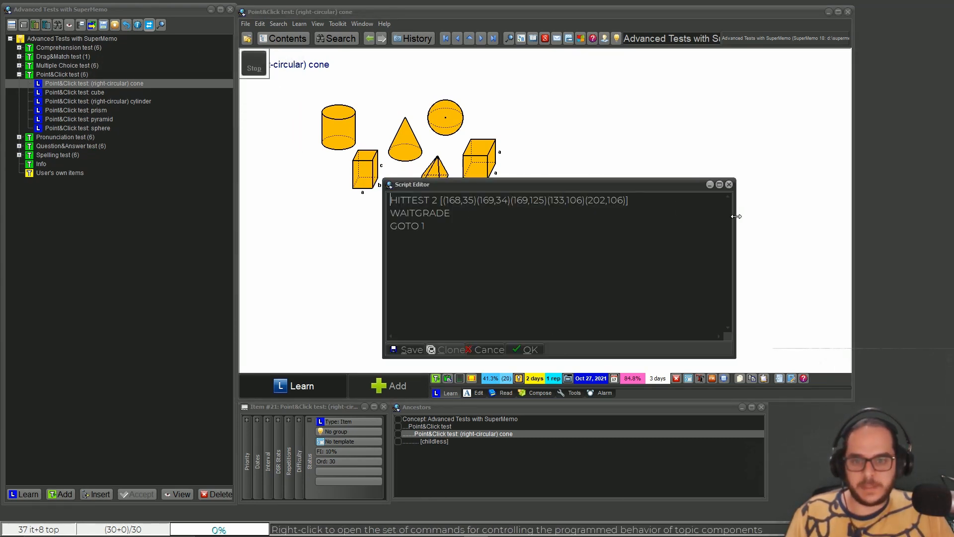
pyautogui.moveTo(598, 189); pyautogui.dragTo(730, 214)
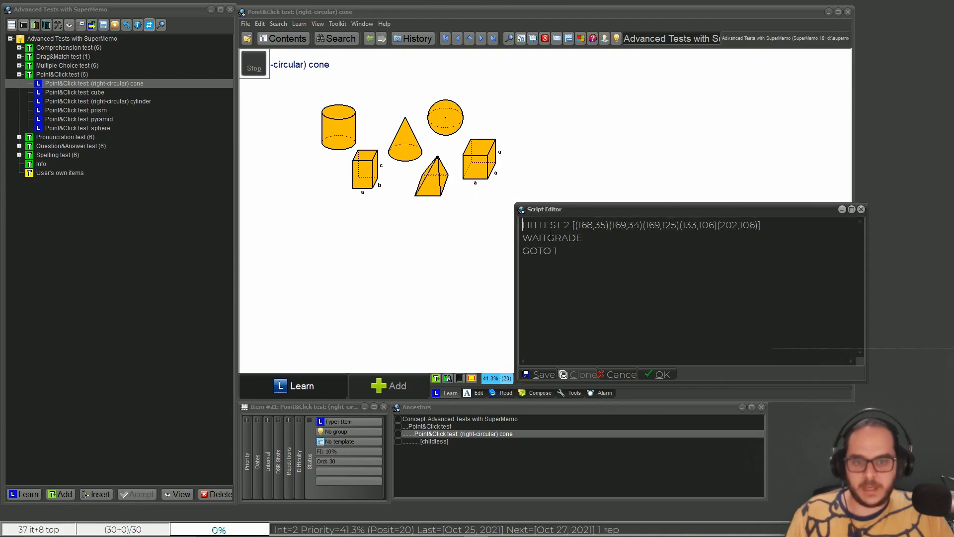
pyautogui.moveTo(523, 238); pyautogui.dragTo(596, 239)
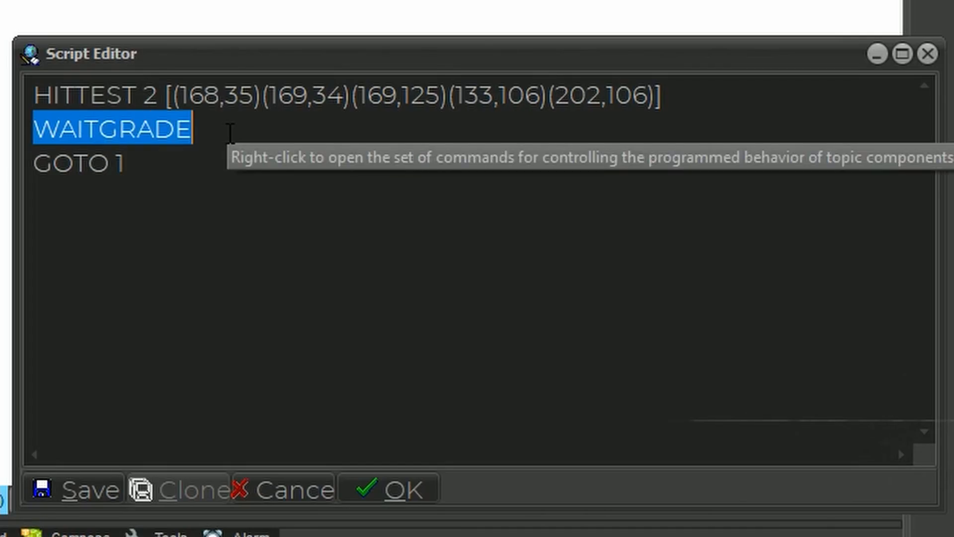
pyautogui.moveTo(168, 173); pyautogui.dragTo(9, 154)
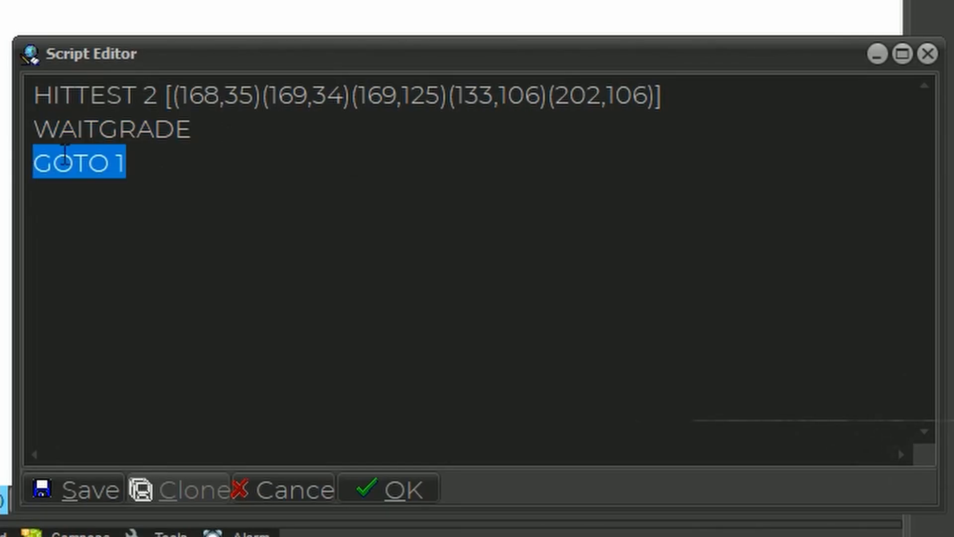
pyautogui.moveTo(133, 169); pyautogui.dragTo(120, 162)
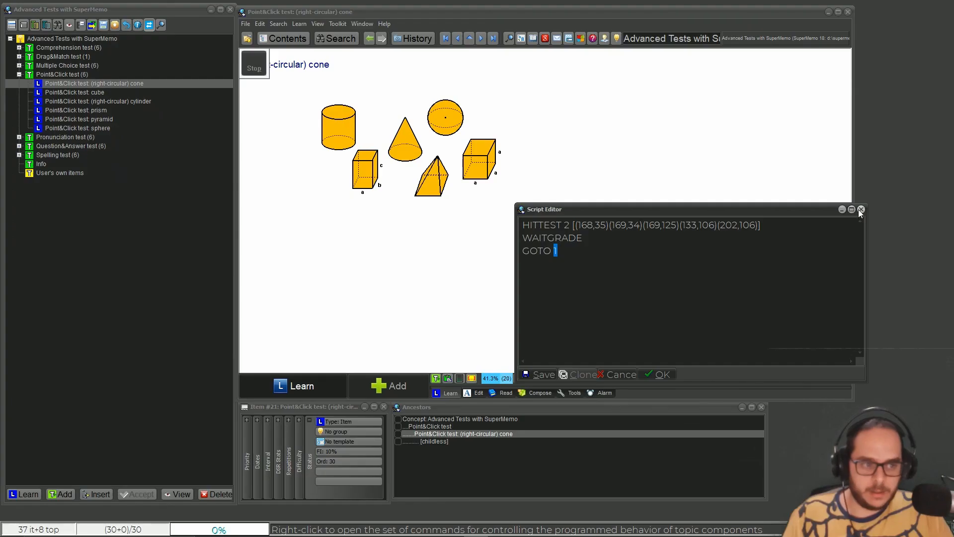
pyautogui.click(928, 54)
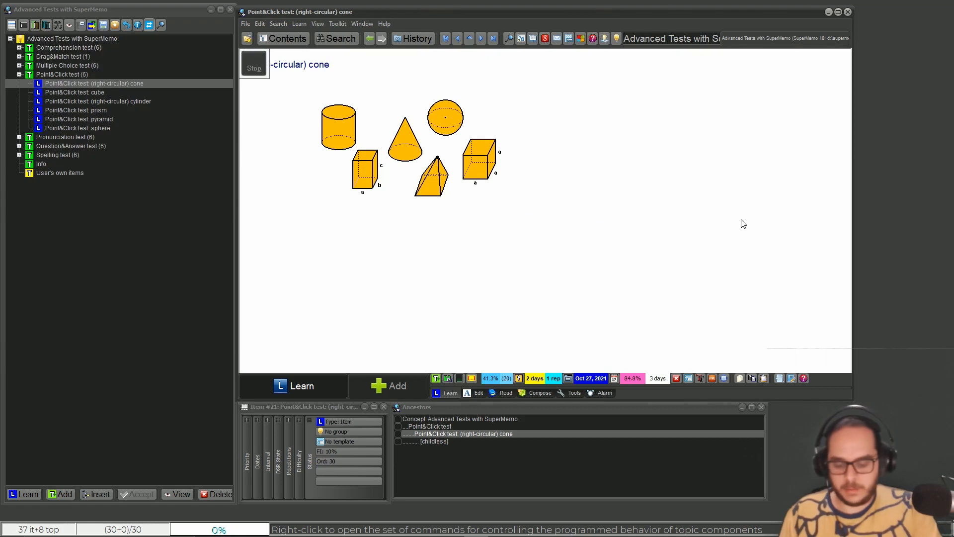
# - Check the component order of the cone test and the first coordinate pair in its HITTEST command
pyautogui.hotkey('alt', 'o')
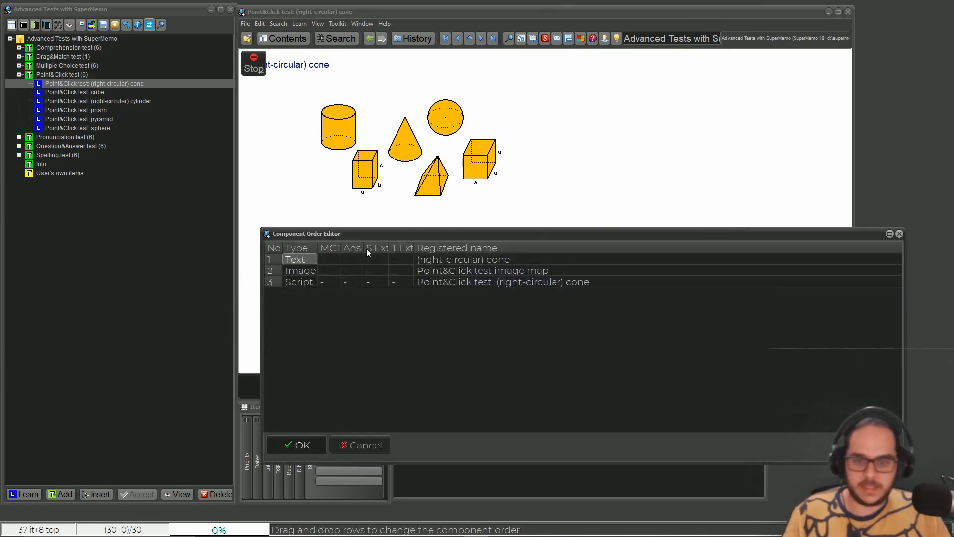
pyautogui.press('Escape')
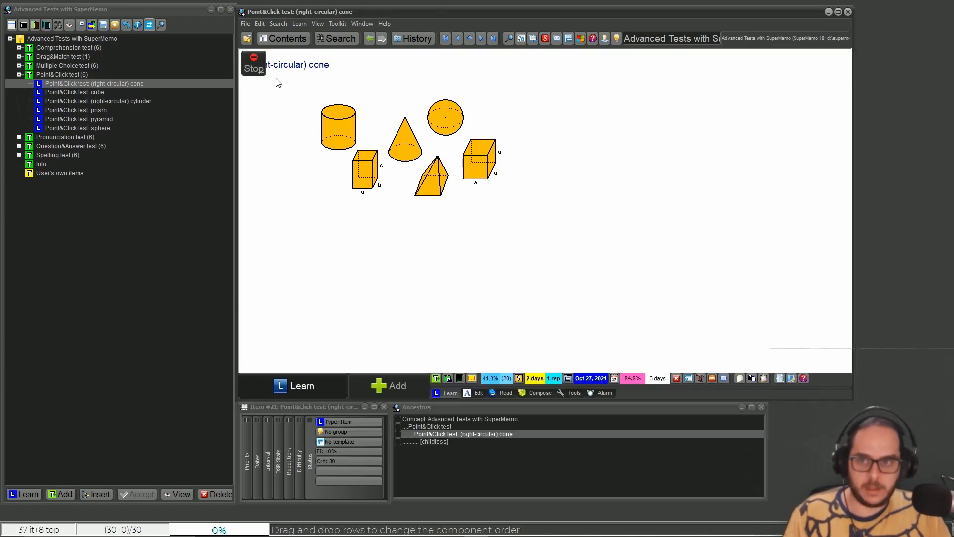
pyautogui.rightClick(254, 65)
pyautogui.moveTo(647, 201); pyautogui.dragTo(475, 229)
pyautogui.click(457, 227)
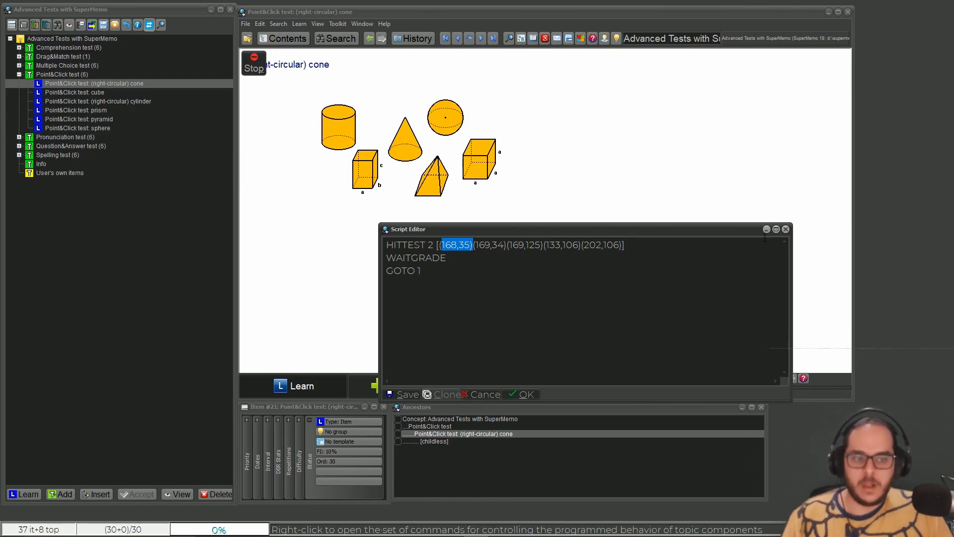
pyautogui.click(785, 229)
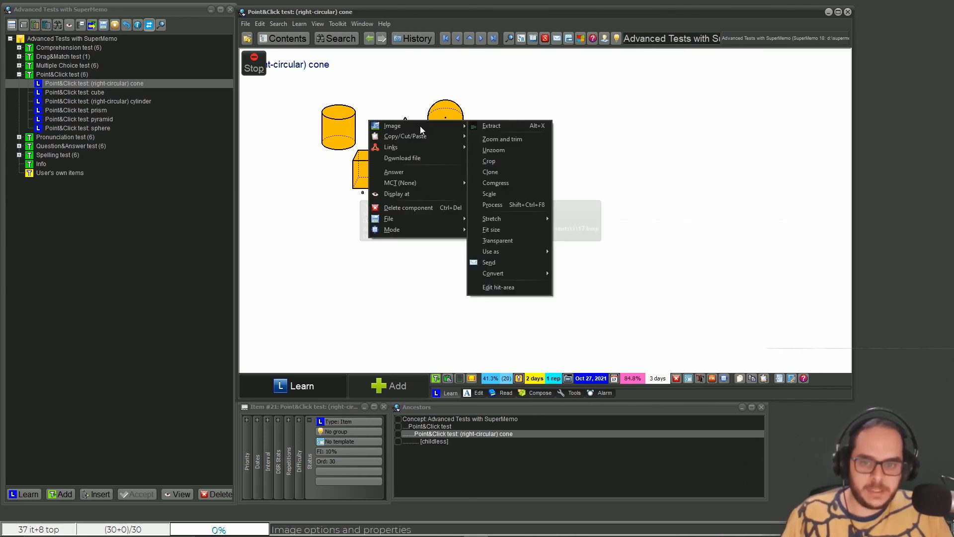
# - Inspect the shapes image's file details and the formats it can be converted to
pyautogui.rightClick(420, 127)
pyautogui.moveTo(425, 125)
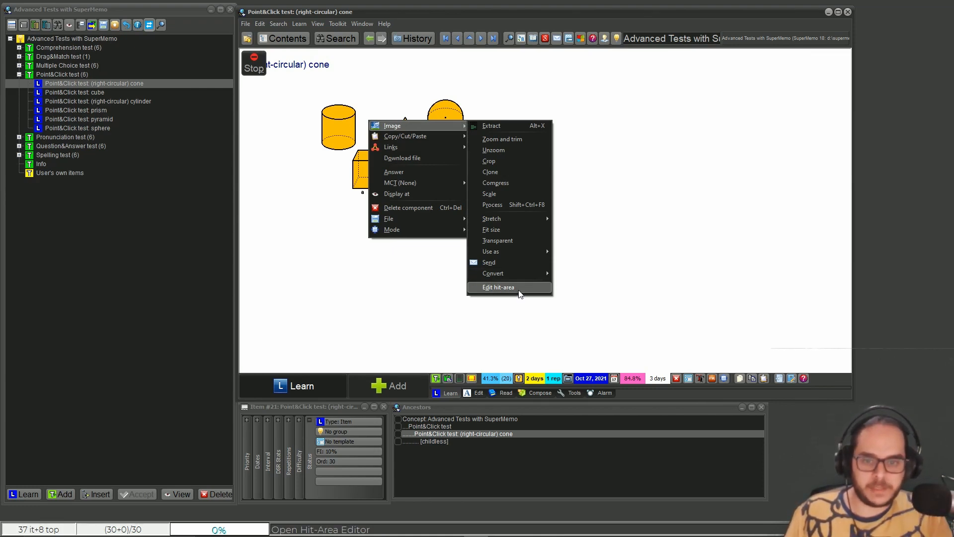
pyautogui.click(415, 330)
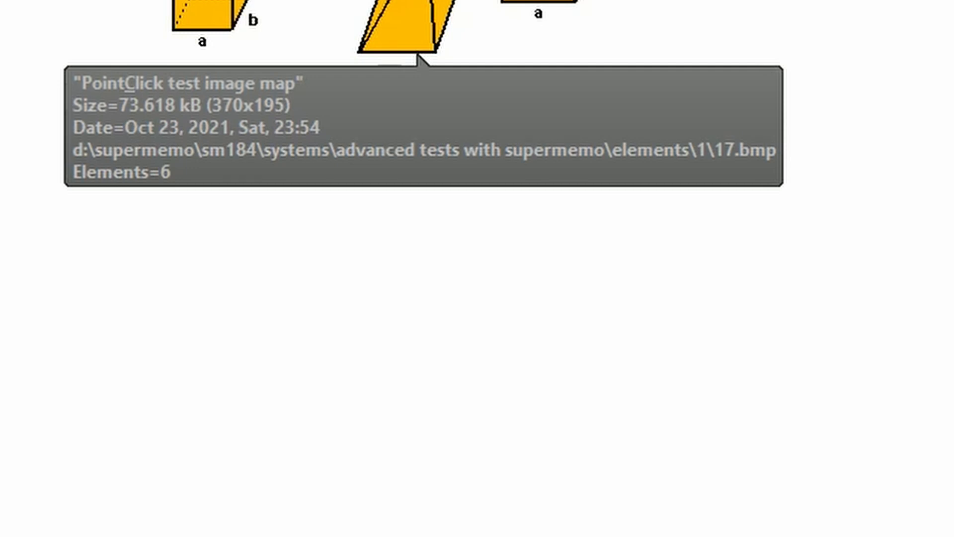
pyautogui.rightClick(294, 44)
pyautogui.moveTo(424, 61)
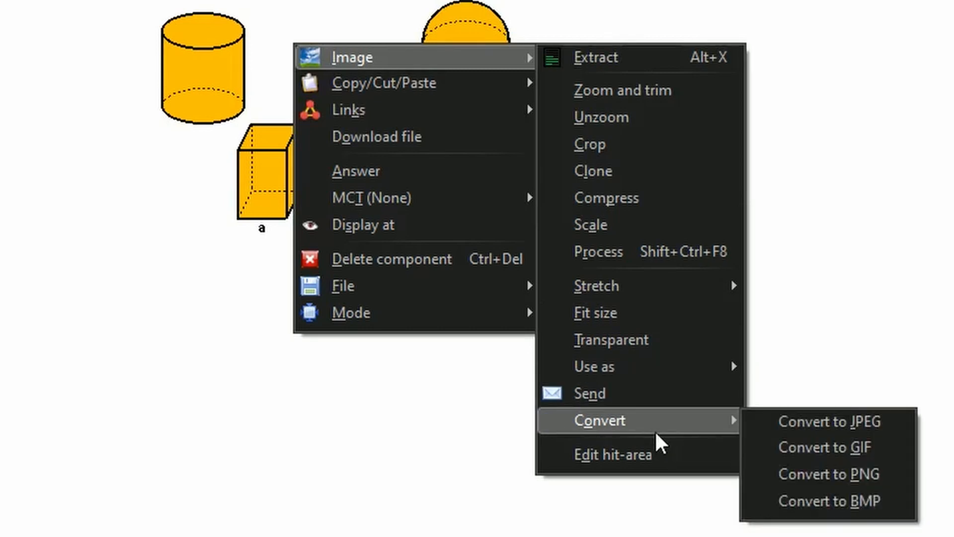
pyautogui.moveTo(657, 427)
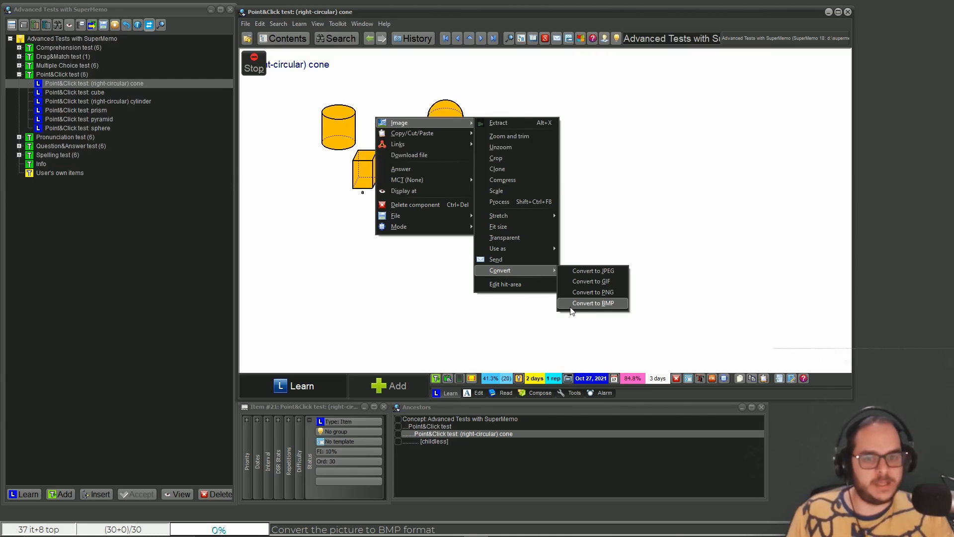
# - Start editing the hit area of the shapes image and enlarge the Hit-Area Editor
pyautogui.rightClick(353, 123)
pyautogui.moveTo(420, 126)
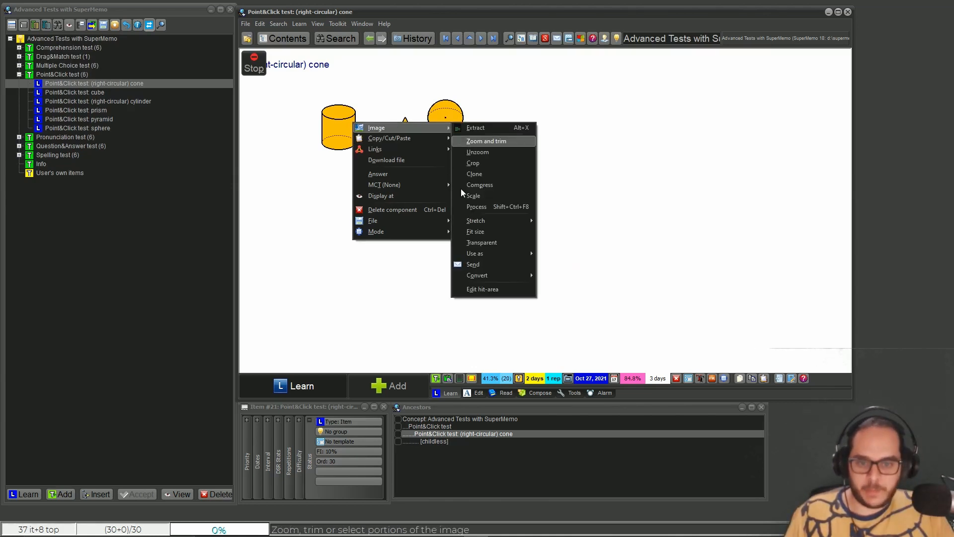
pyautogui.click(508, 287)
pyautogui.moveTo(311, 11); pyautogui.dragTo(630, 89)
pyautogui.moveTo(558, 280); pyautogui.dragTo(557, 359)
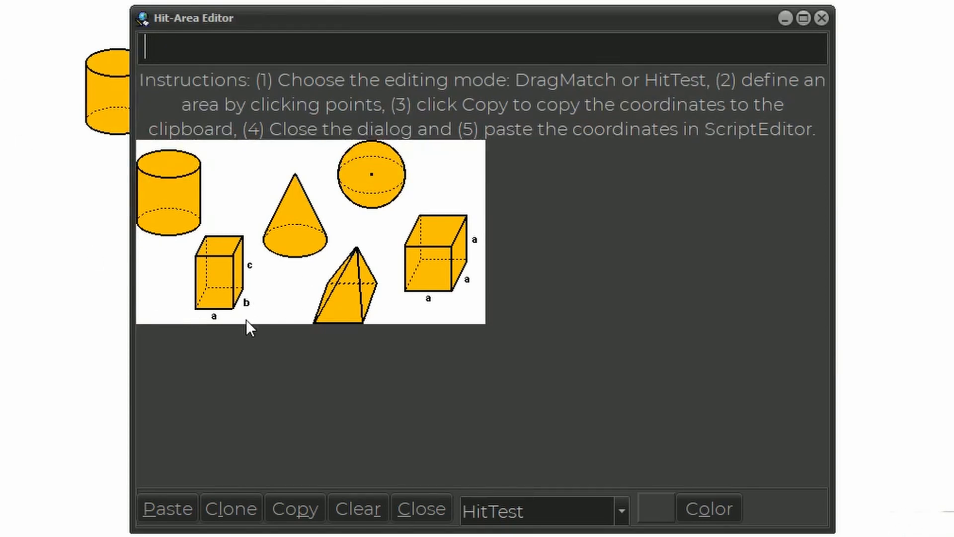
# - Set the hit-area editing mode to HitTest and confirm a colour for the polygon outline
pyautogui.click(620, 508)
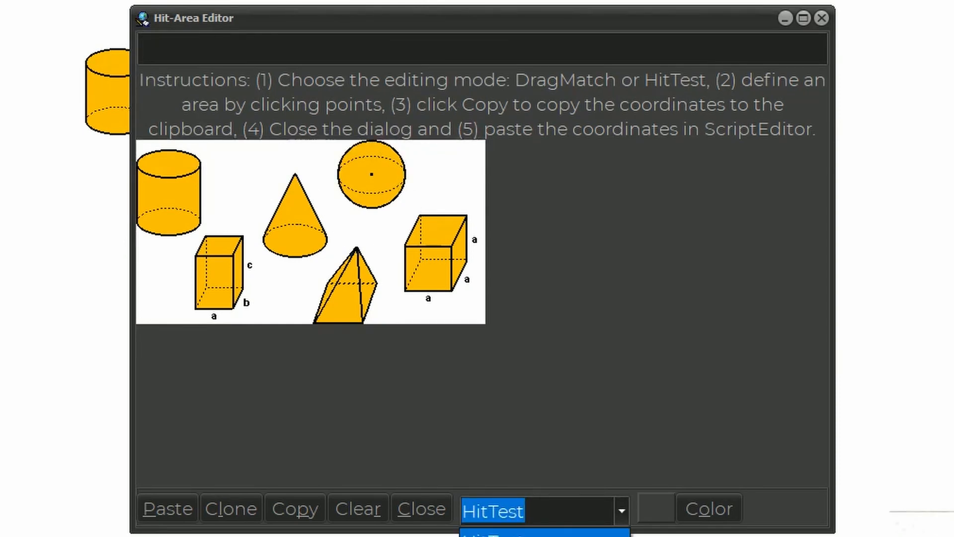
pyautogui.click(542, 534)
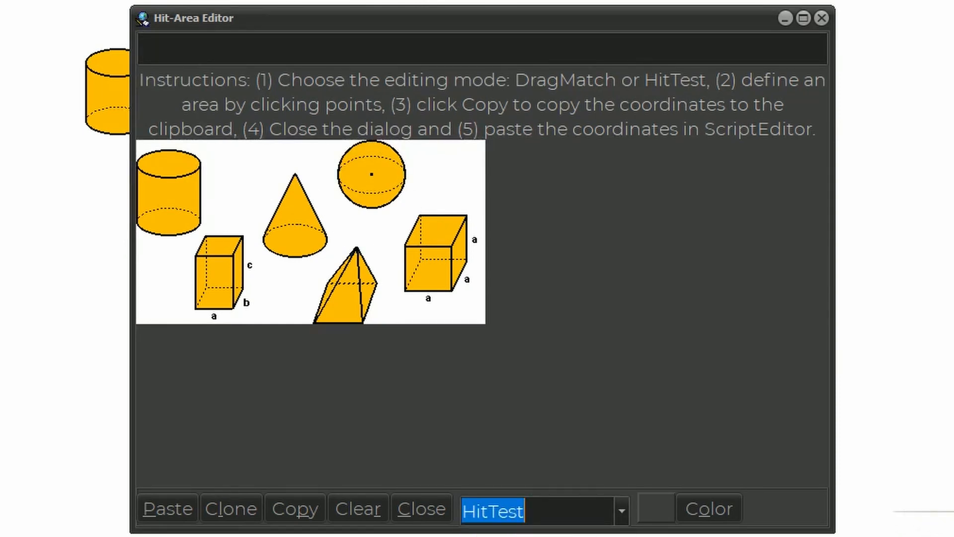
pyautogui.click(705, 508)
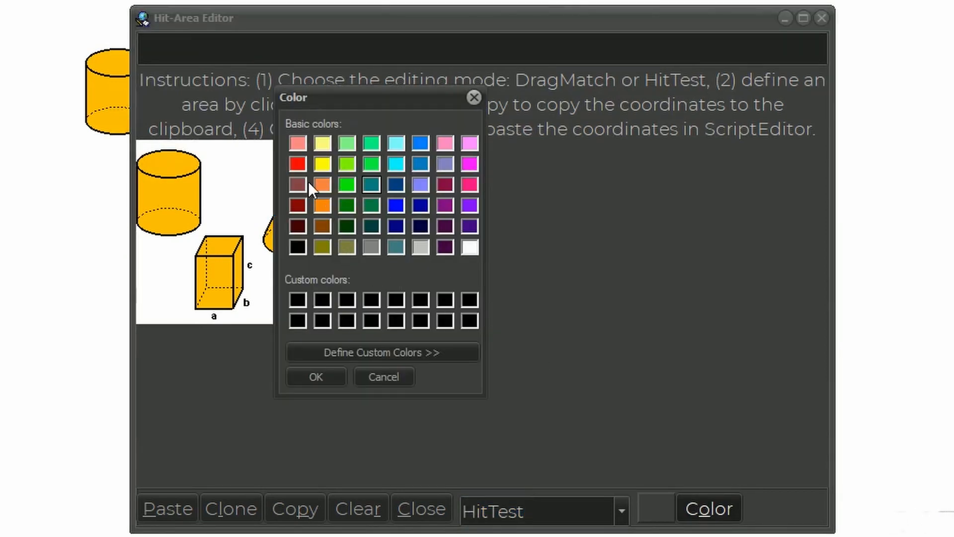
pyautogui.click(338, 374)
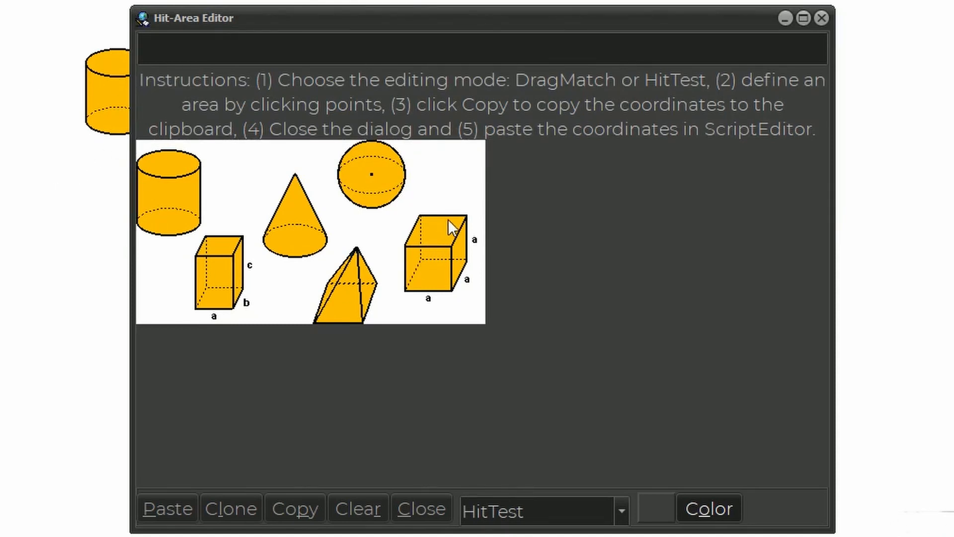
# - Outline the cube with a four-point hit area at (278,78), (360,180), (276,168) and (360,80), and copy its coordinates
pyautogui.click(399, 214)
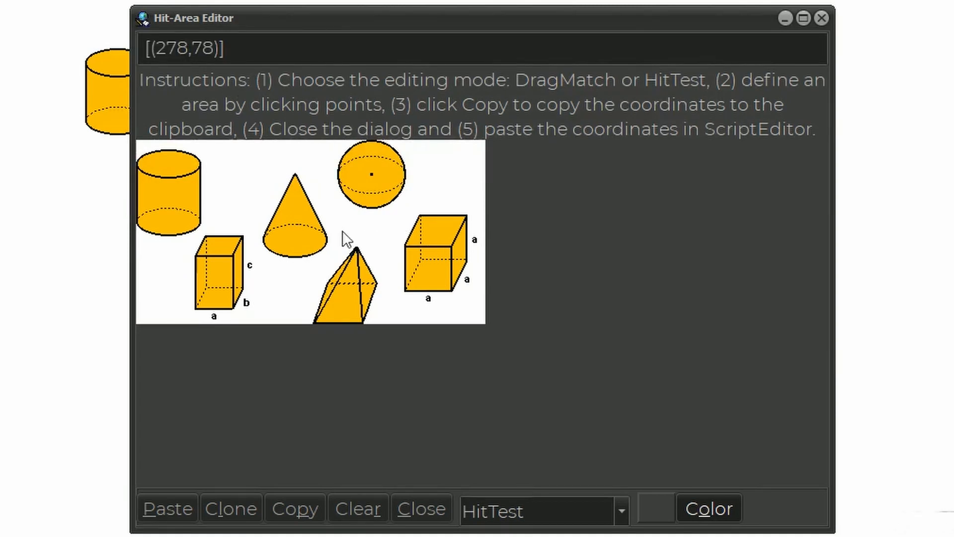
pyautogui.click(476, 309)
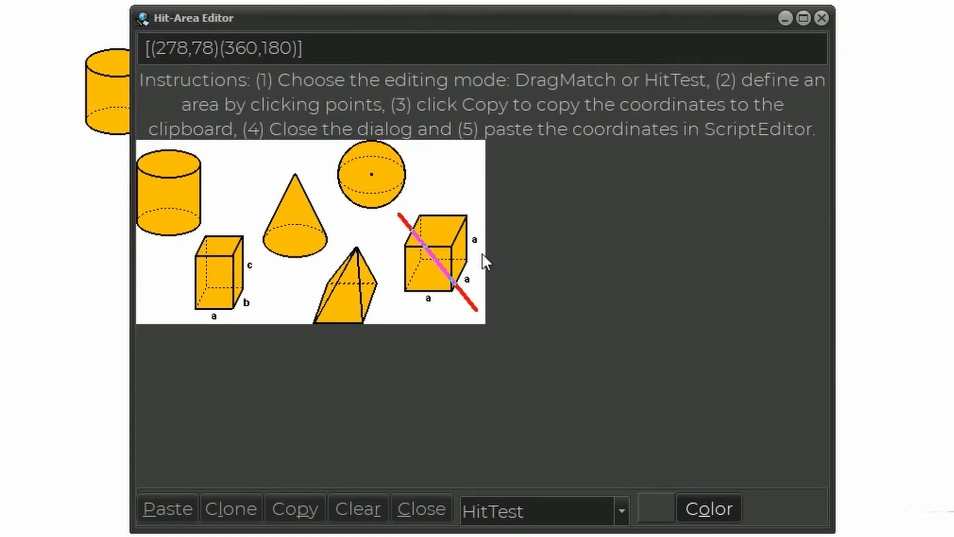
pyautogui.click(397, 299)
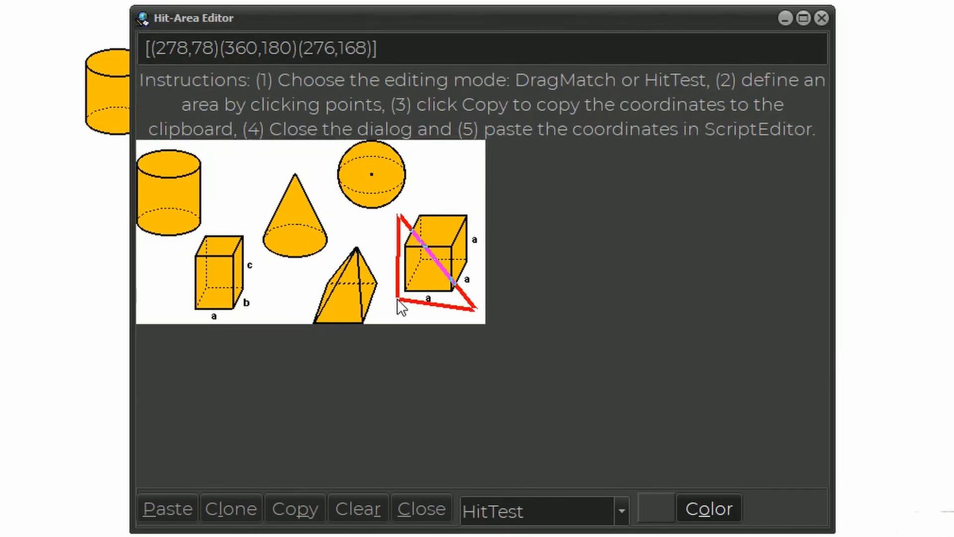
pyautogui.click(477, 217)
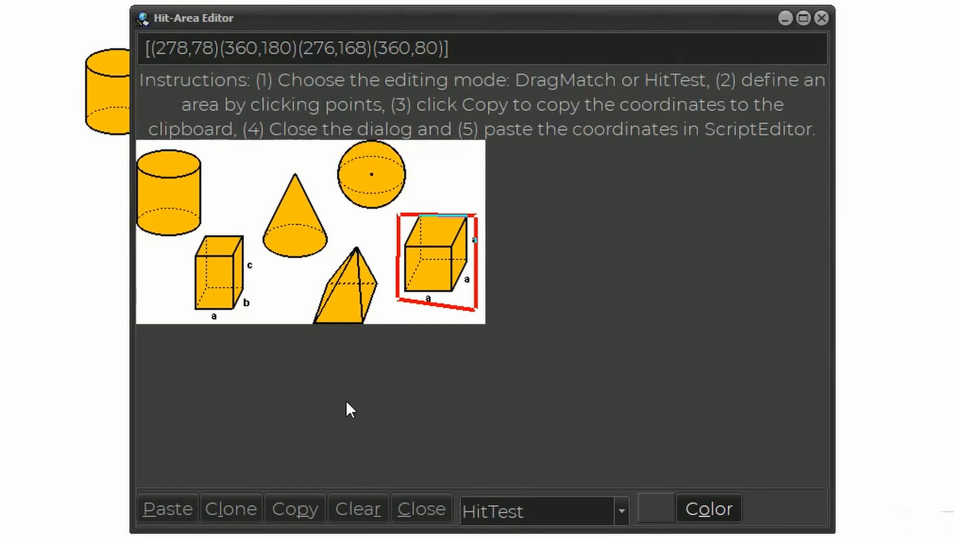
pyautogui.click(290, 505)
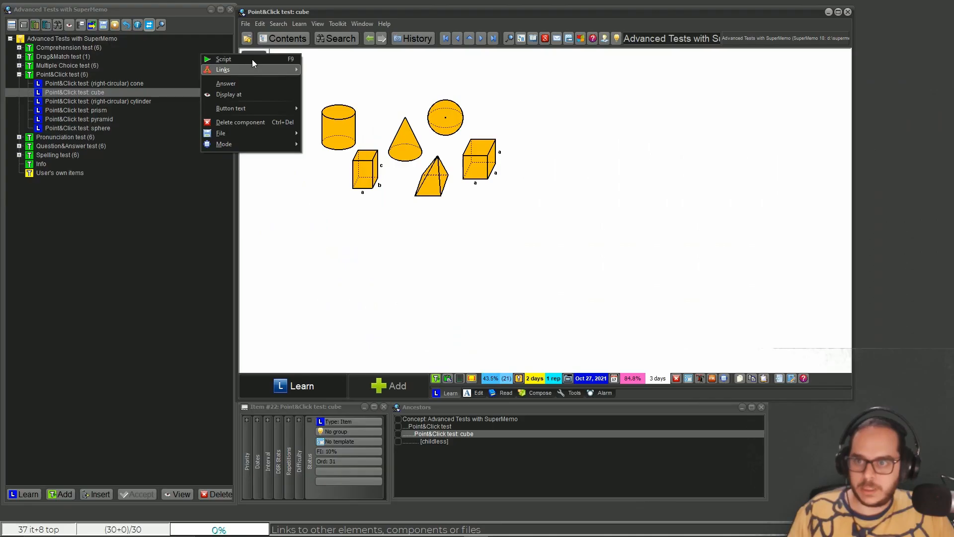
# - Try HITTEST 2 [(278,78)(360,180)(276,168)(360,80)] above the existing HITTEST line in the cube test's script, and copy the existing line's coordinates
pyautogui.click(251, 58)
pyautogui.moveTo(570, 215); pyautogui.dragTo(756, 279)
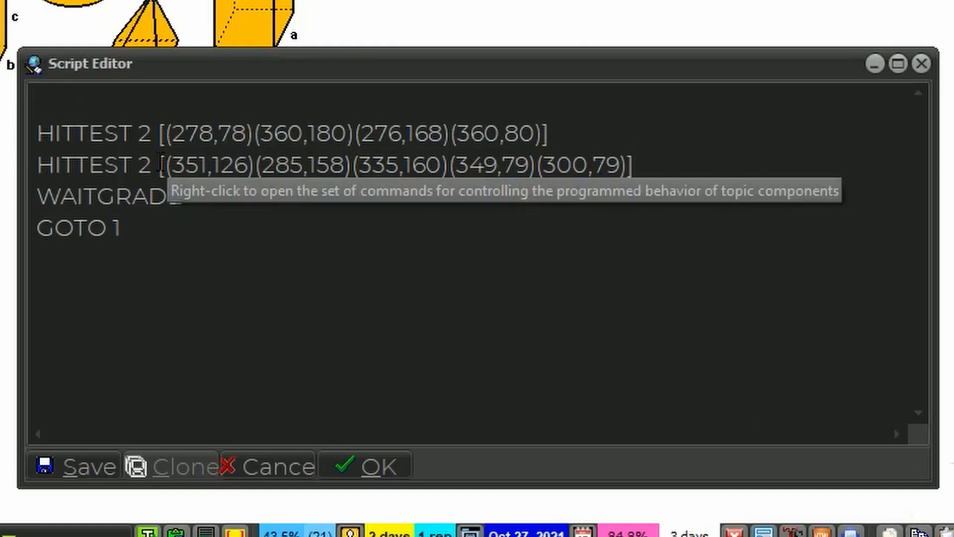
pyautogui.moveTo(169, 164); pyautogui.dragTo(628, 160)
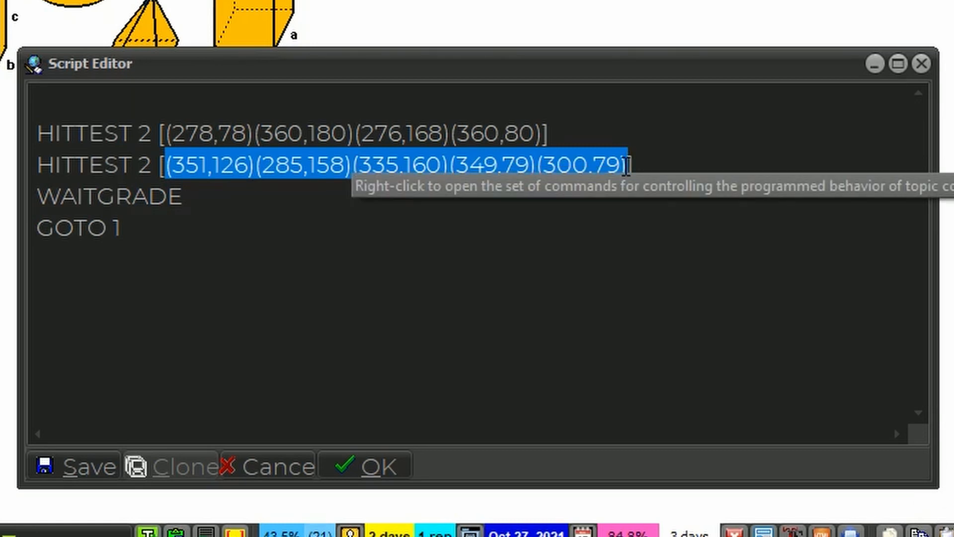
pyautogui.moveTo(444, 164); pyautogui.dragTo(447, 139)
pyautogui.click(564, 140)
pyautogui.hotkey('shift', 'Home')
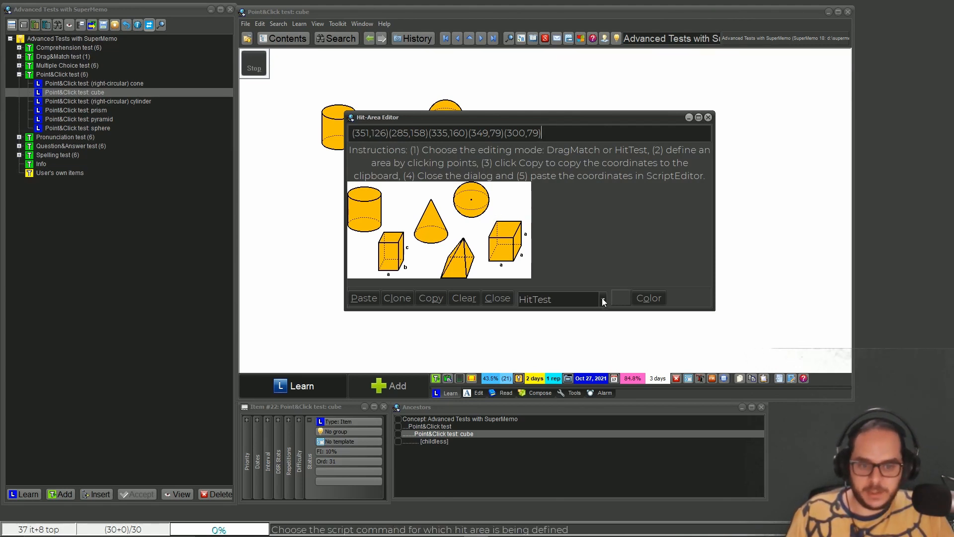
# - Outline the cube with a five-point hit area and enter [(264,102)(302,62)(360,64)(360,172)(272,178)] in the first HITTEST 2 line of the cube test's script
pyautogui.click(646, 298)
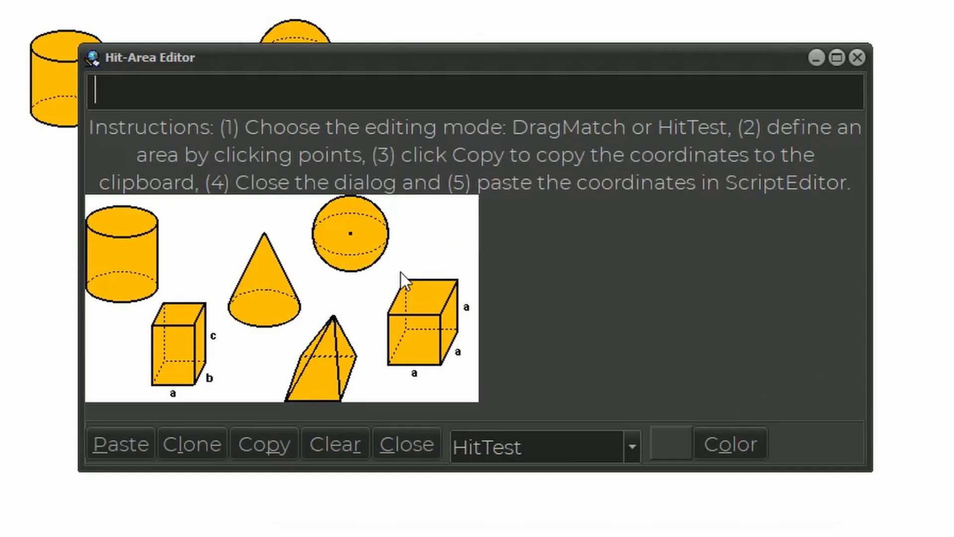
pyautogui.click(395, 264)
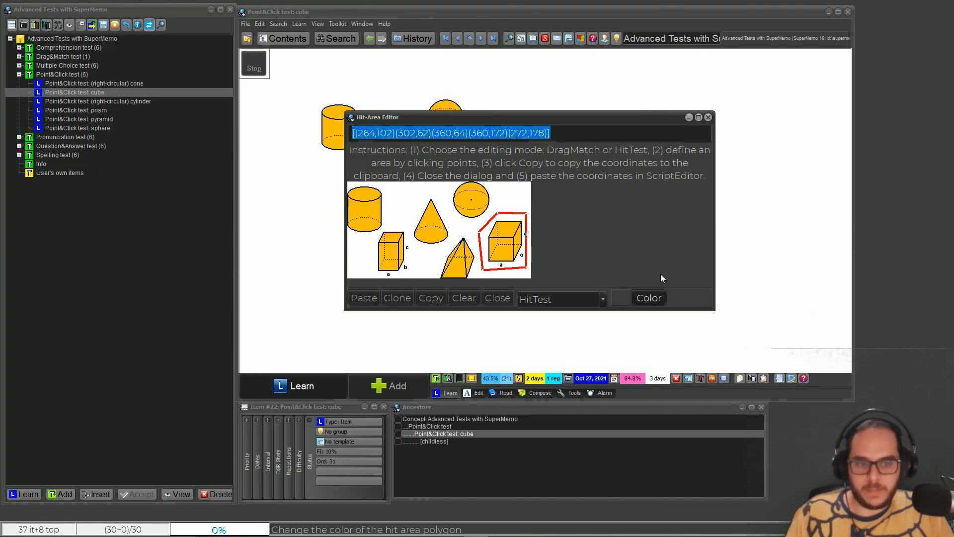
pyautogui.click(708, 118)
pyautogui.rightClick(251, 64)
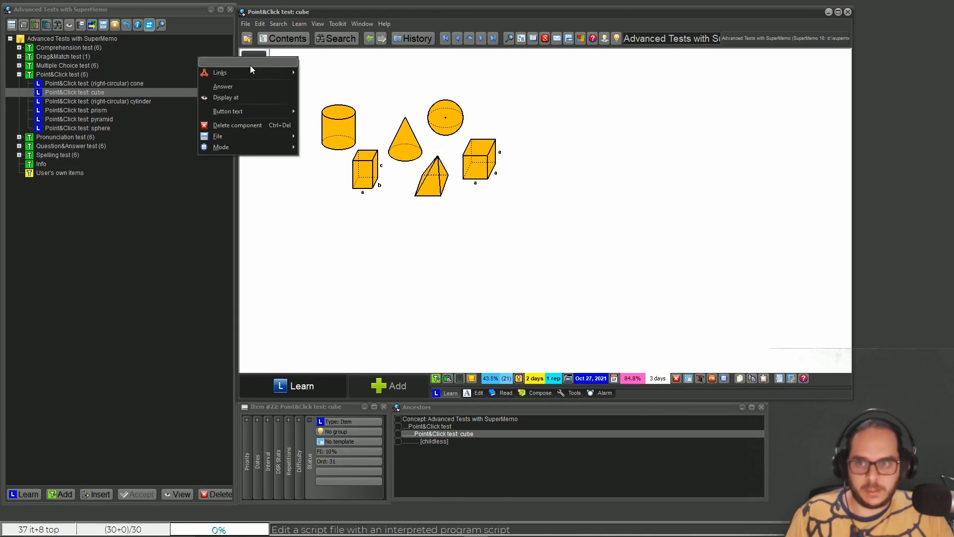
pyautogui.click(250, 65)
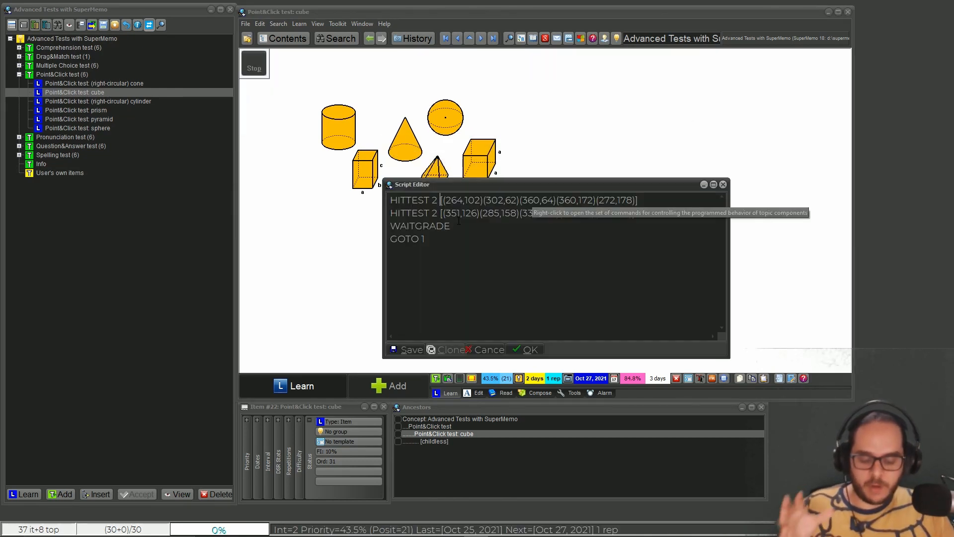
# - Examine the coordinates in the first HITTEST line of the cube test's script and close the script without saving
pyautogui.click(523, 259)
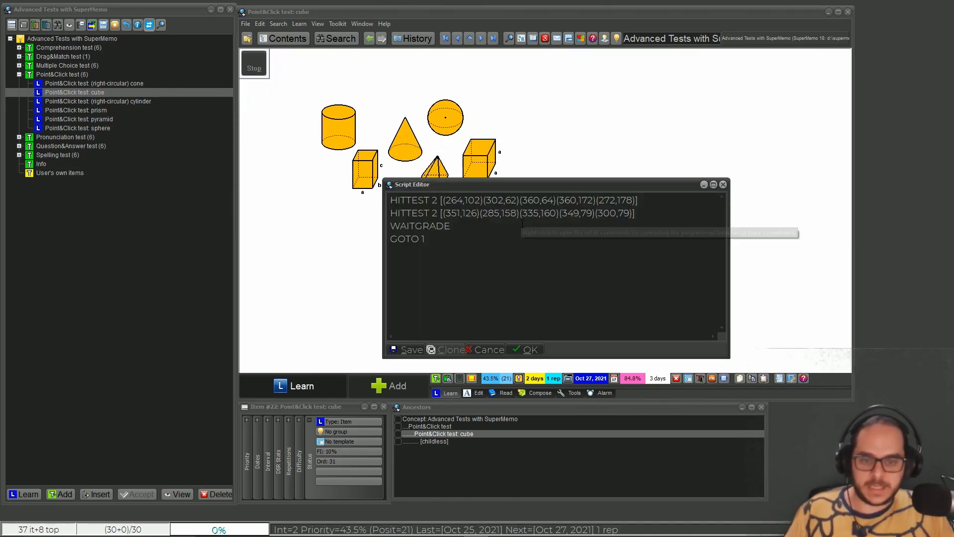
pyautogui.moveTo(447, 199); pyautogui.dragTo(632, 204)
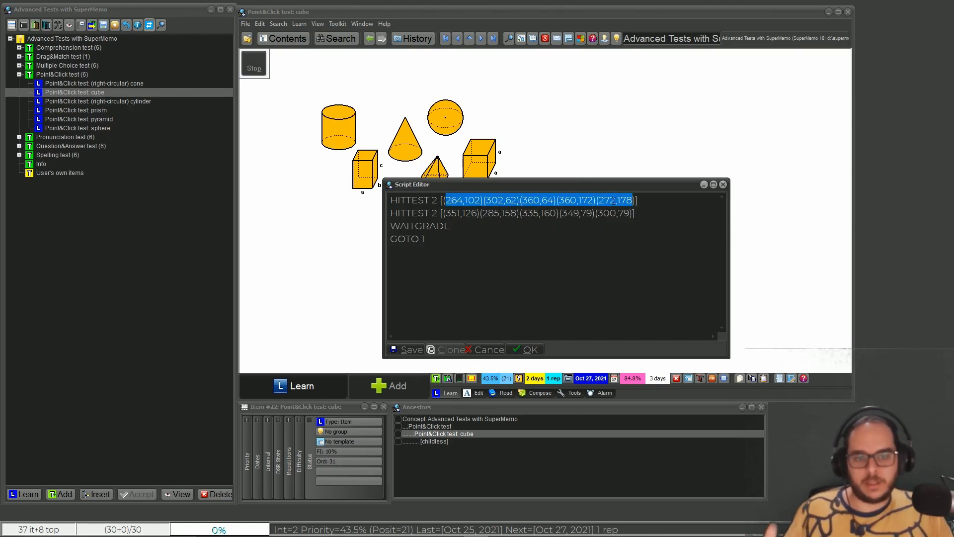
pyautogui.press('Escape')
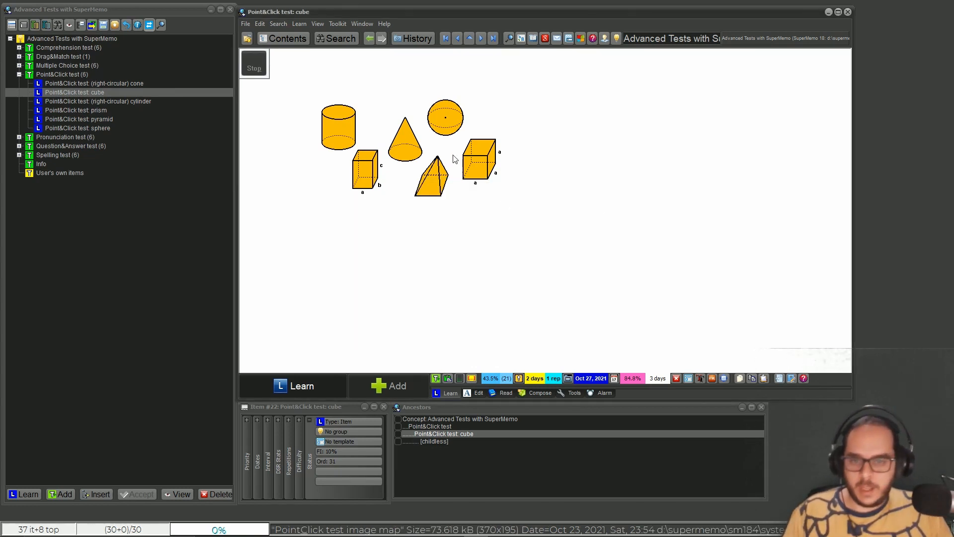
# - Open the Hit-Area Editor for the cube test's shapes image and reposition its window
pyautogui.rightClick(403, 148)
pyautogui.click(546, 317)
pyautogui.moveTo(572, 125); pyautogui.dragTo(662, 131)
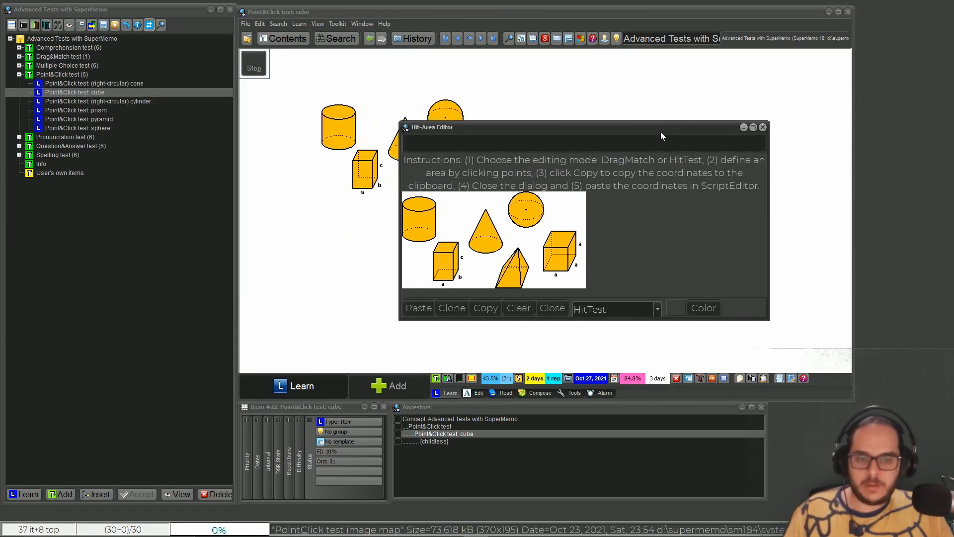
# - Try a seven-point outline around the cube starting at (366,72) and (366,132) and ending at (356,74), and clear it
pyautogui.click(584, 228)
pyautogui.click(483, 330)
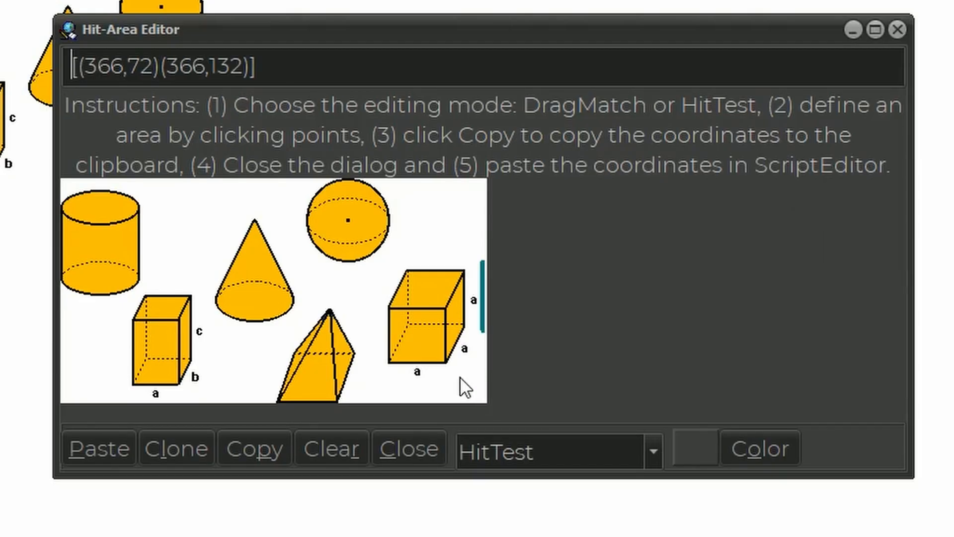
pyautogui.click(454, 381)
pyautogui.click(383, 372)
pyautogui.click(372, 304)
pyautogui.click(382, 258)
pyautogui.click(469, 265)
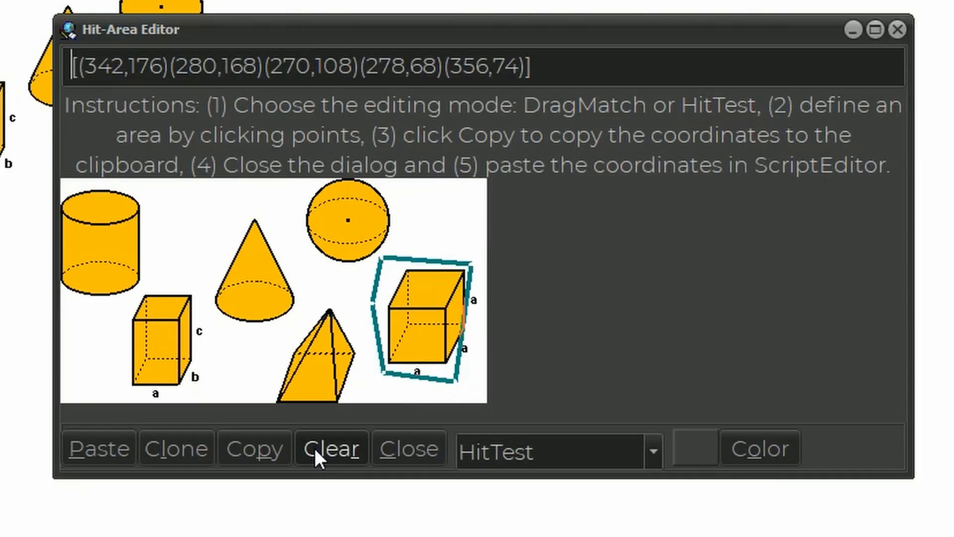
pyautogui.click(314, 448)
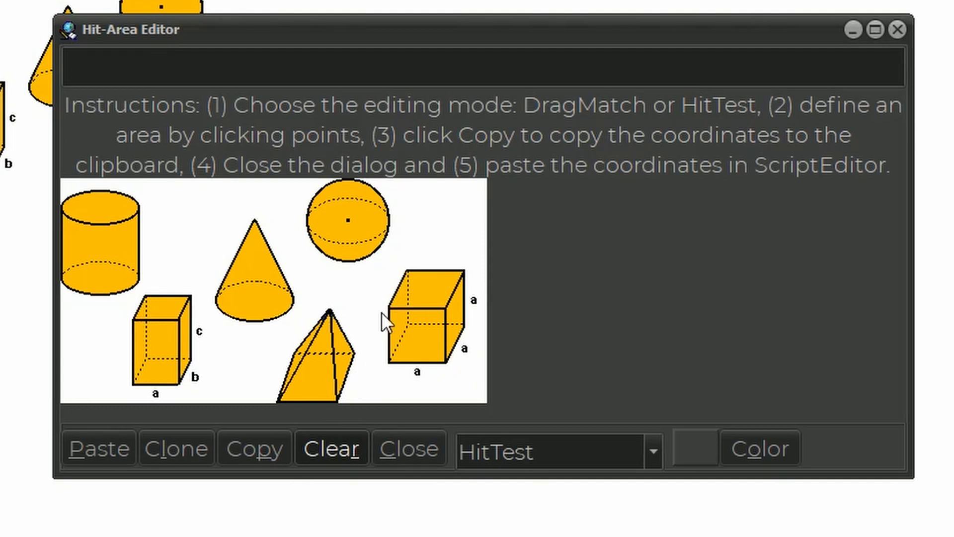
# - Outline the cube with six points at (278,110), (268,166), (350,176), (370,122), (360,74) and (286,70)
pyautogui.click(381, 306)
pyautogui.click(371, 368)
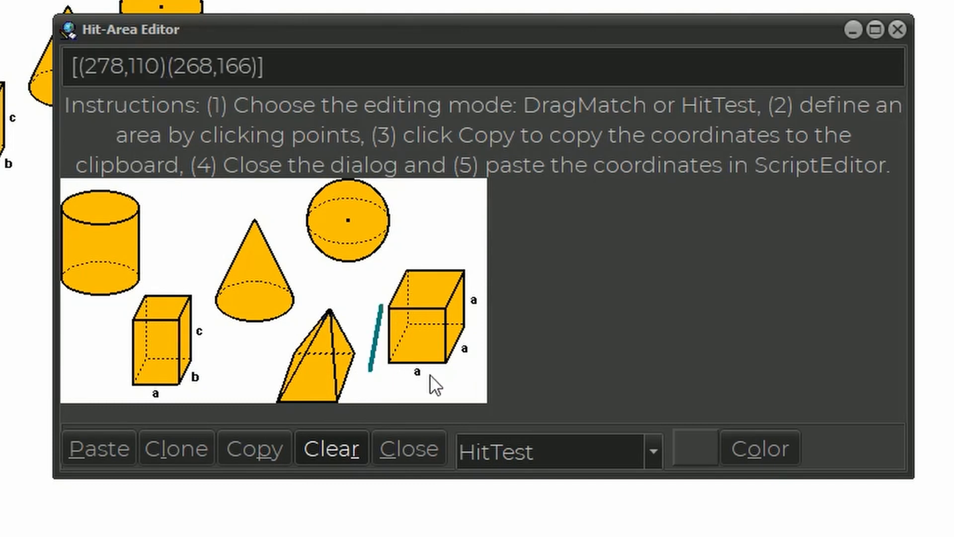
pyautogui.click(464, 381)
pyautogui.click(487, 318)
pyautogui.click(476, 263)
pyautogui.click(390, 258)
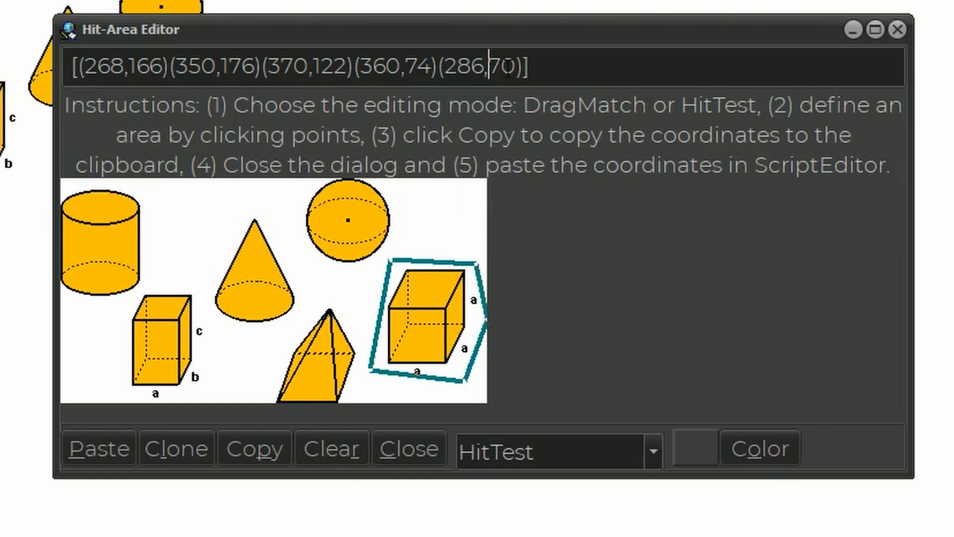
# - Move the points (360,74)(286,70) directly after (268,166) in the hit area's coordinate string
pyautogui.moveTo(524, 66); pyautogui.dragTo(355, 67)
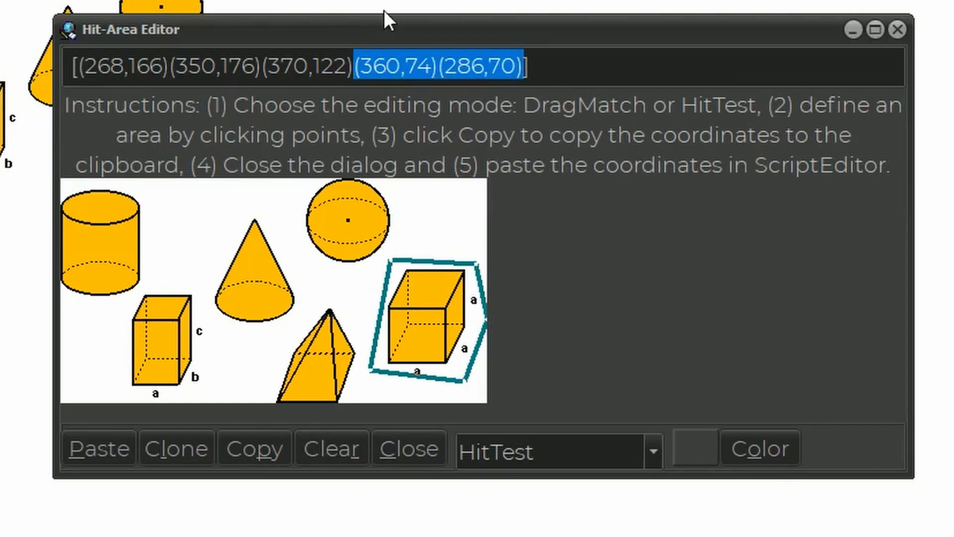
pyautogui.hotkey('ctrl', 'x')
pyautogui.click(169, 66)
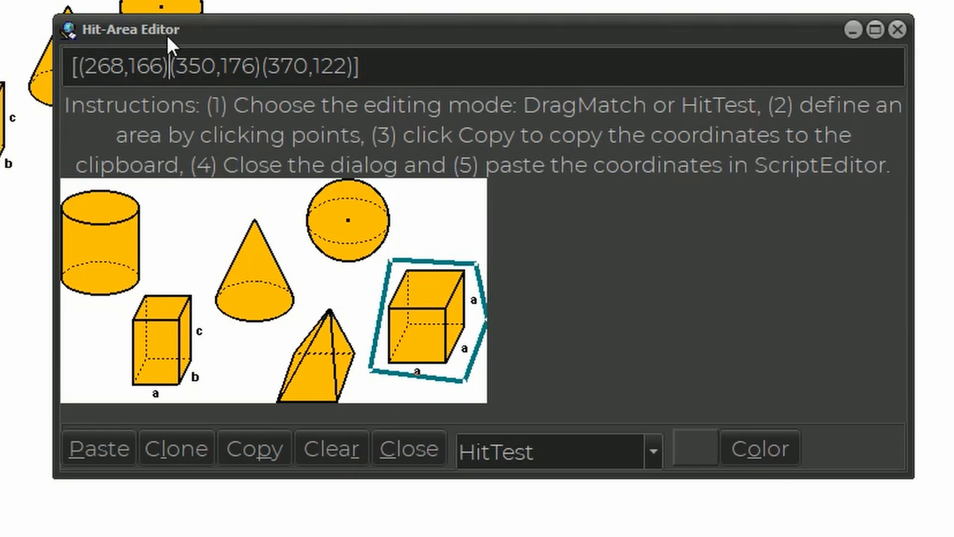
pyautogui.hotkey('ctrl', 'v')
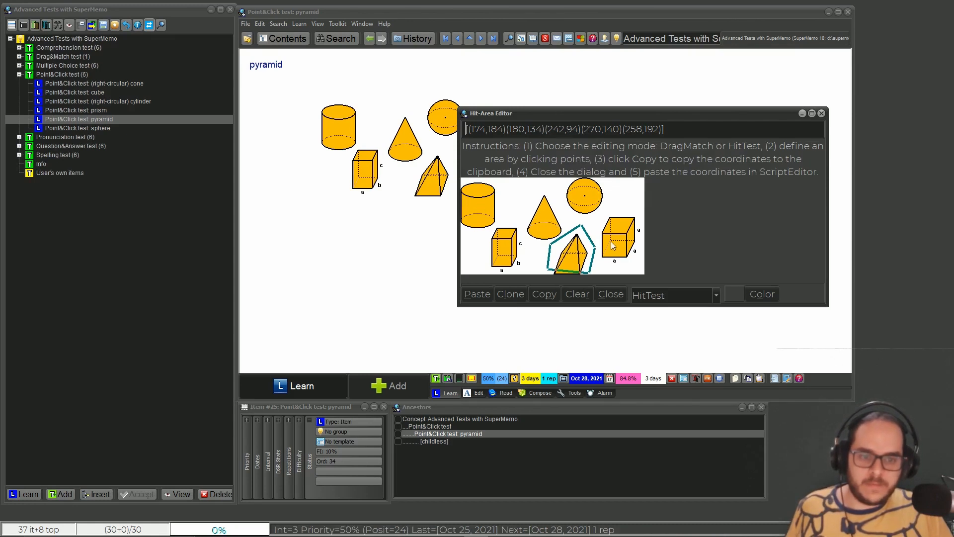
# - Select the pyramid point-and-click test in the collection's contents
pyautogui.click(104, 175)
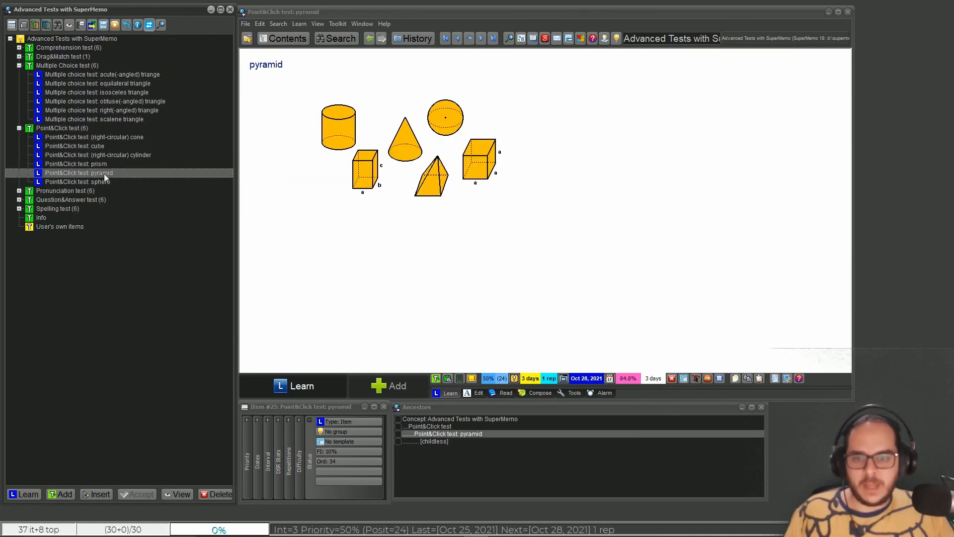